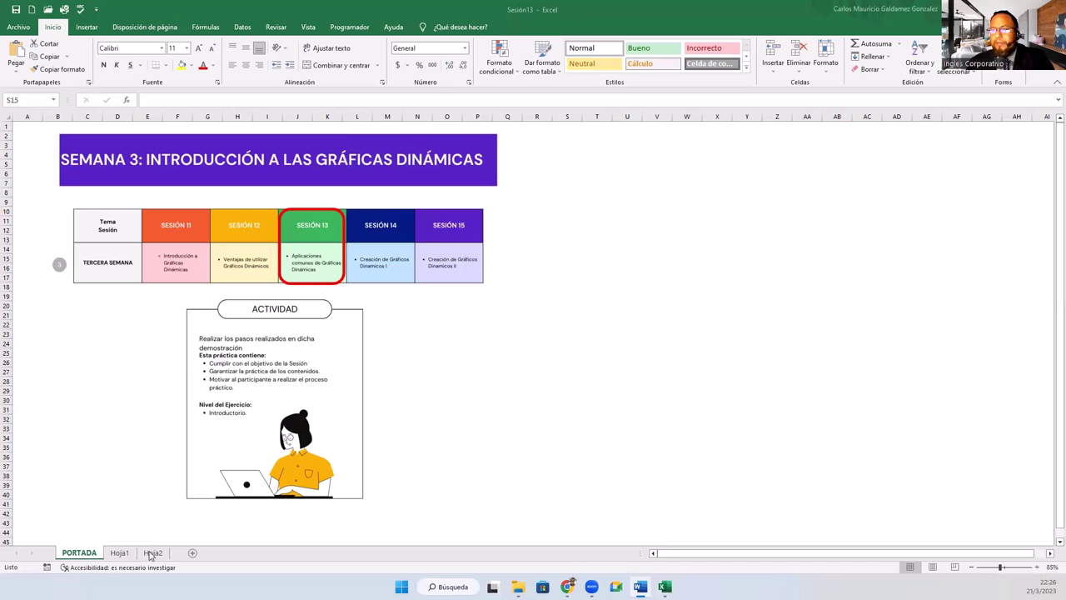
# Switch to Hoja1 and select a cell inside the ID, Vendedor, Producto, Precio, Mes sales table
pyautogui.click(120, 554)
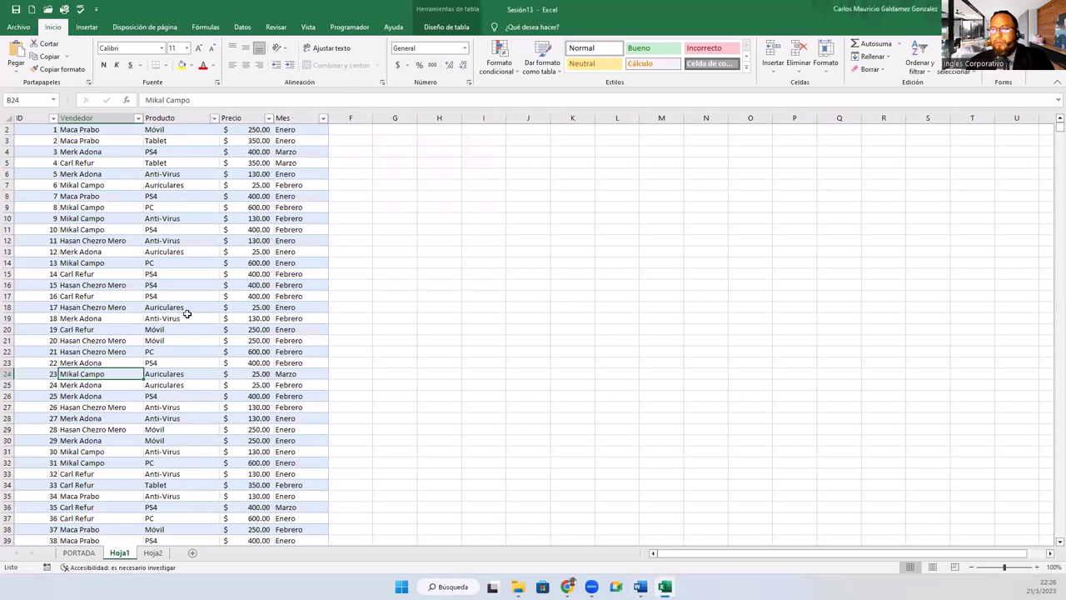
pyautogui.scroll(1, 185, 309)
pyautogui.keyDown('ctrl'); pyautogui.scroll(1, 188, 304); pyautogui.keyUp('ctrl')
pyautogui.click(189, 299)
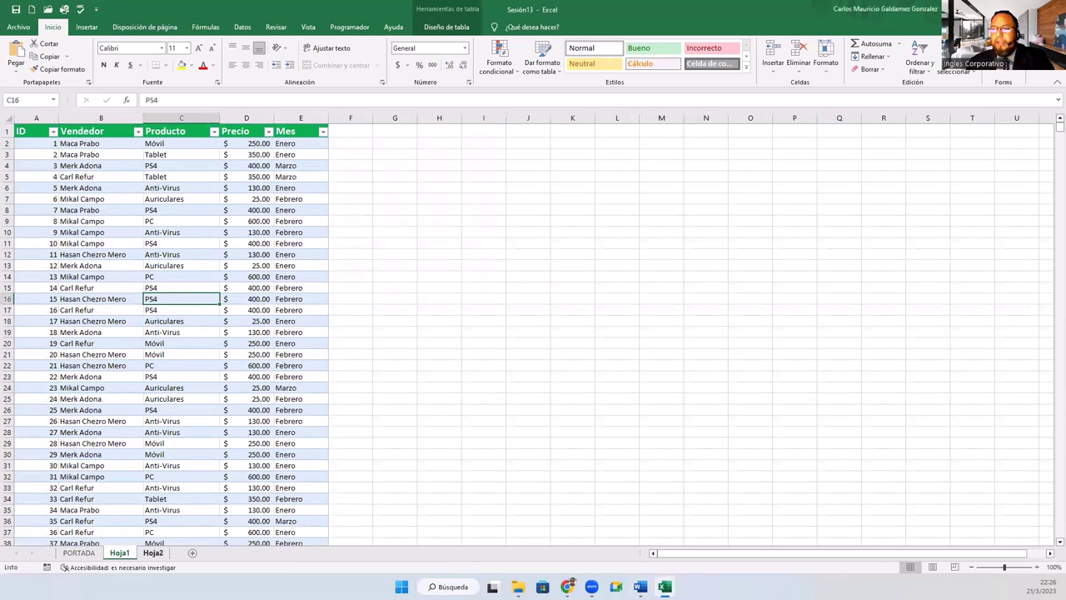
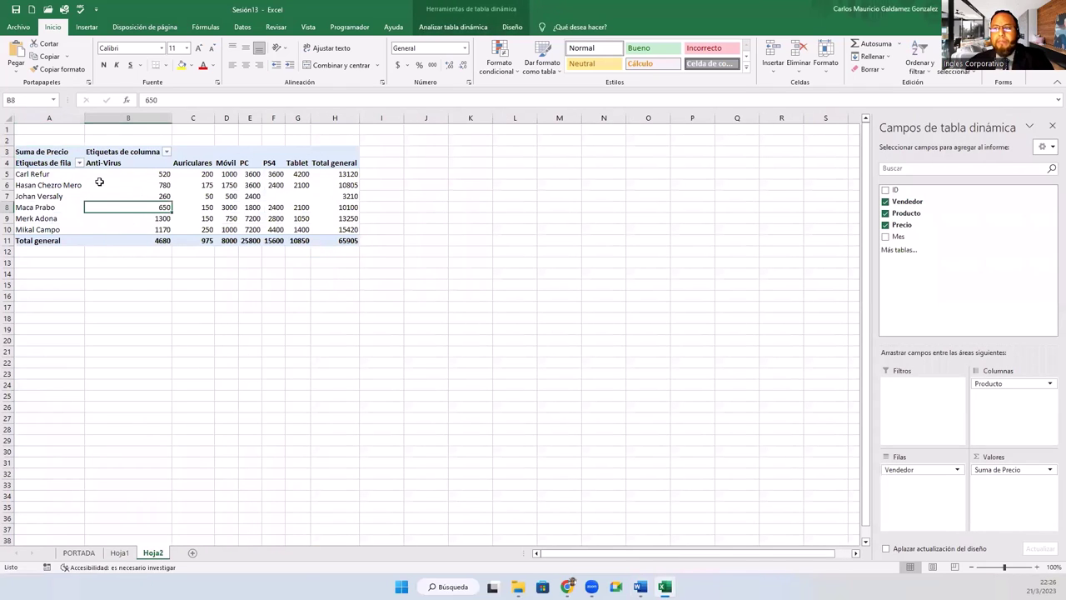
# Insert a stacked-column pivot chart of Suma de Precio by Vendedor and Producto from the pivot table
pyautogui.click(100, 184)
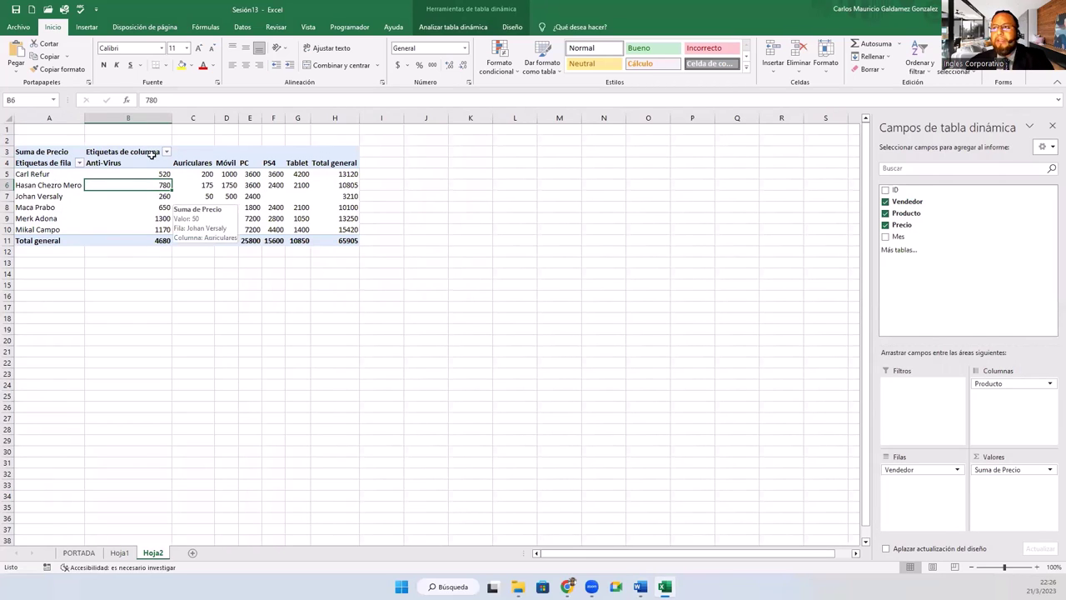
pyautogui.click(87, 27)
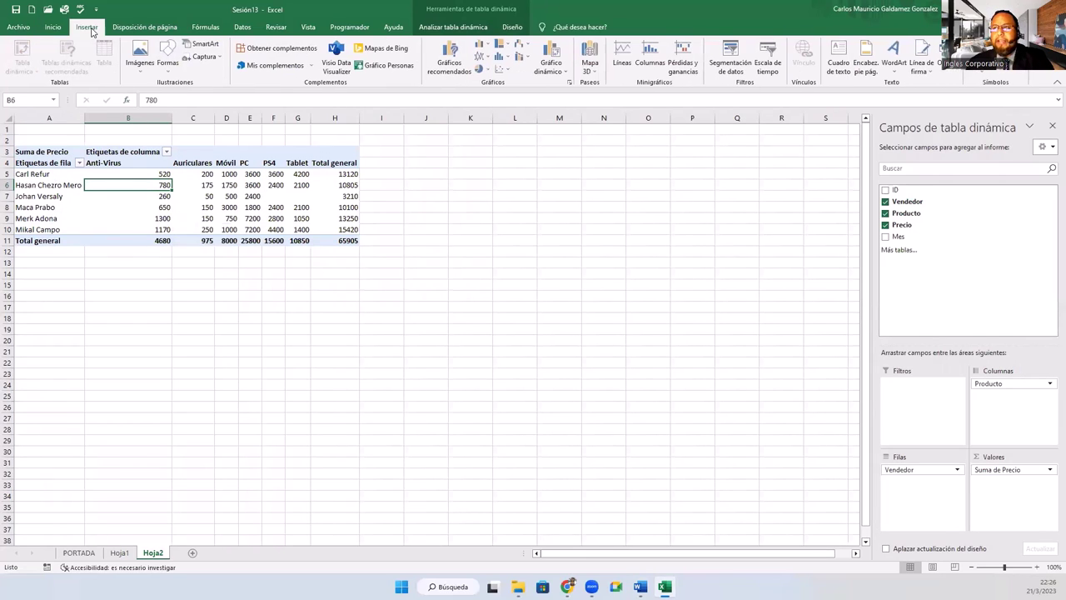
pyautogui.click(551, 55)
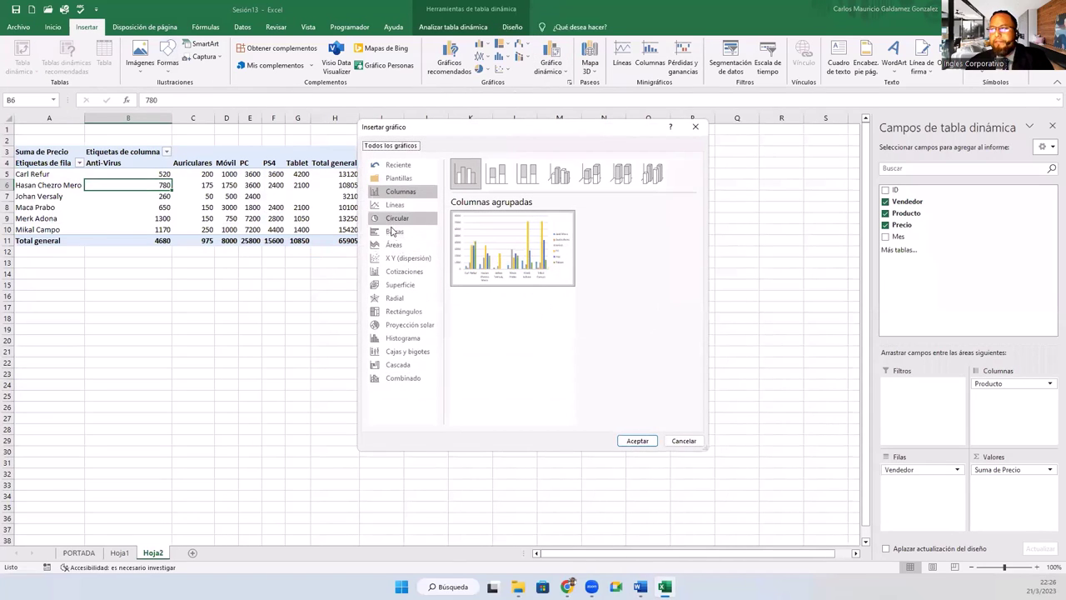
pyautogui.click(494, 177)
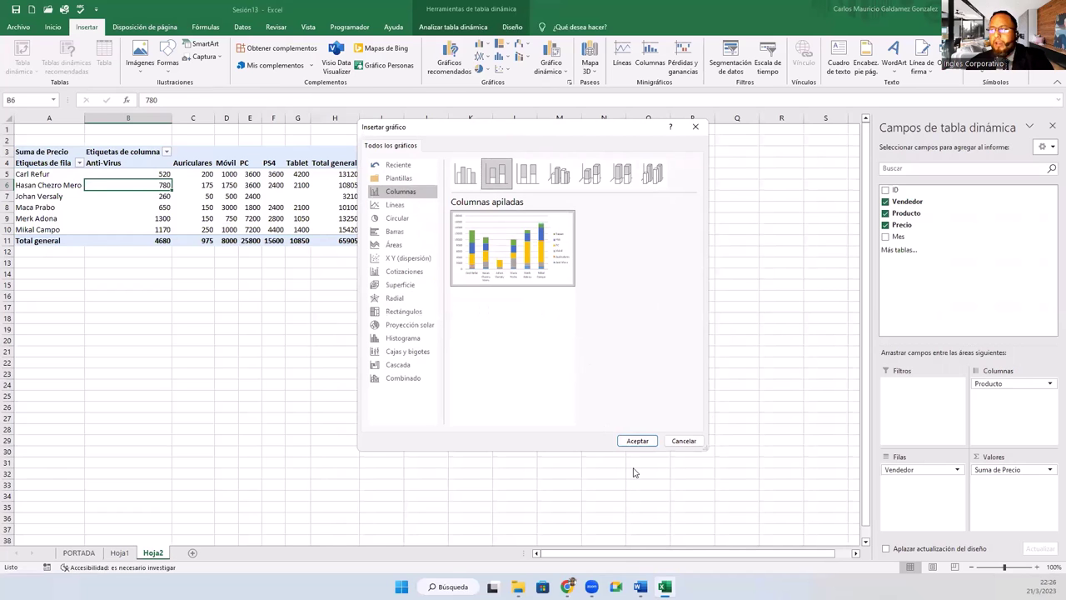
pyautogui.click(638, 441)
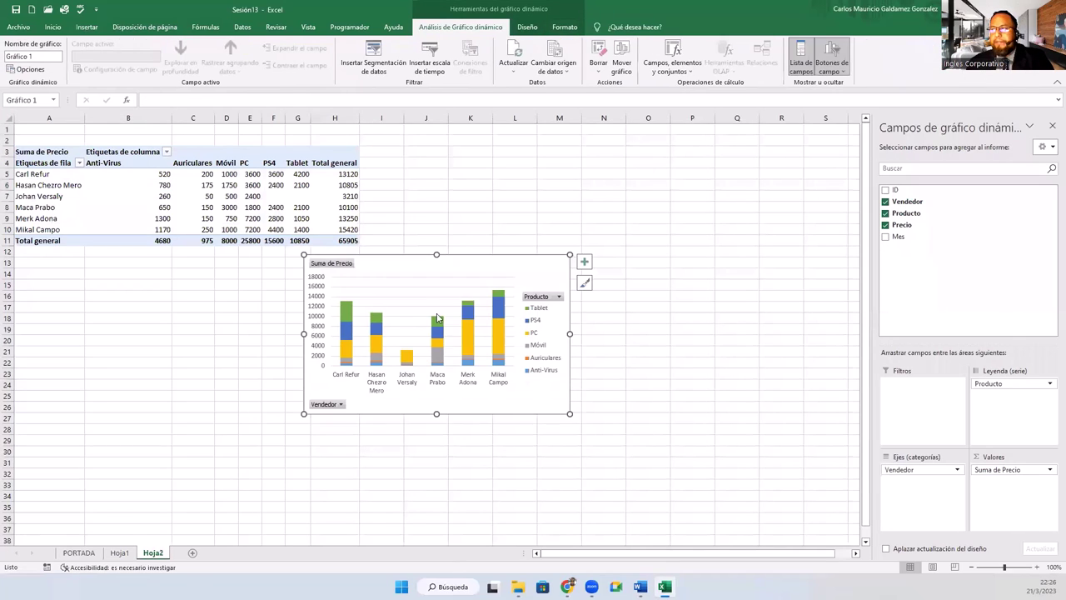
# Move the pivot chart up beside the pivot table and enlarge it from its corner
pyautogui.moveTo(390, 250); pyautogui.dragTo(471, 141)
pyautogui.moveTo(647, 289); pyautogui.dragTo(792, 439)
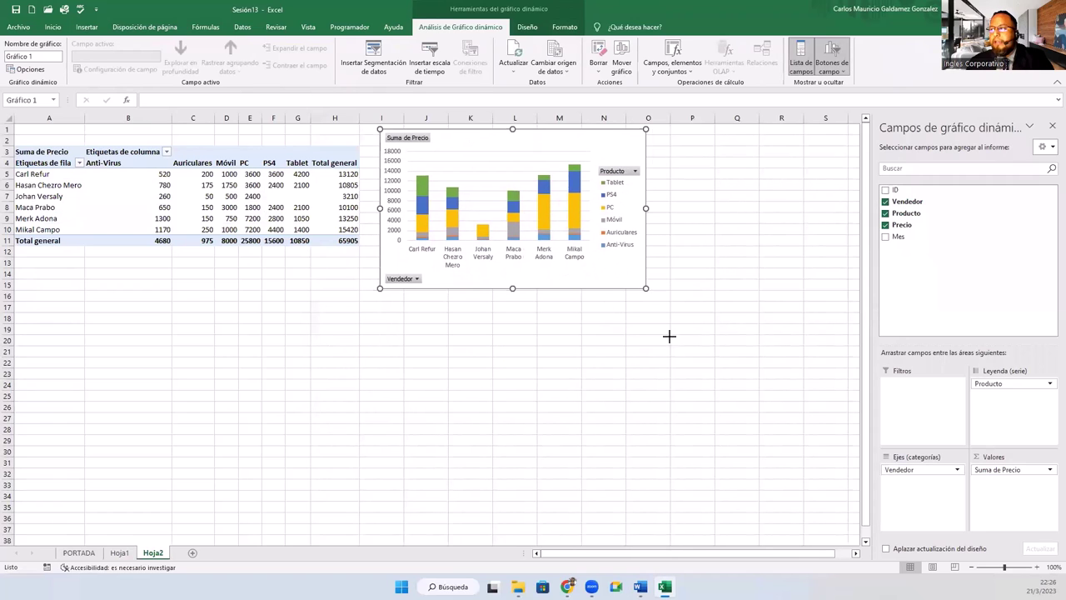
pyautogui.moveTo(690, 140); pyautogui.dragTo(716, 139)
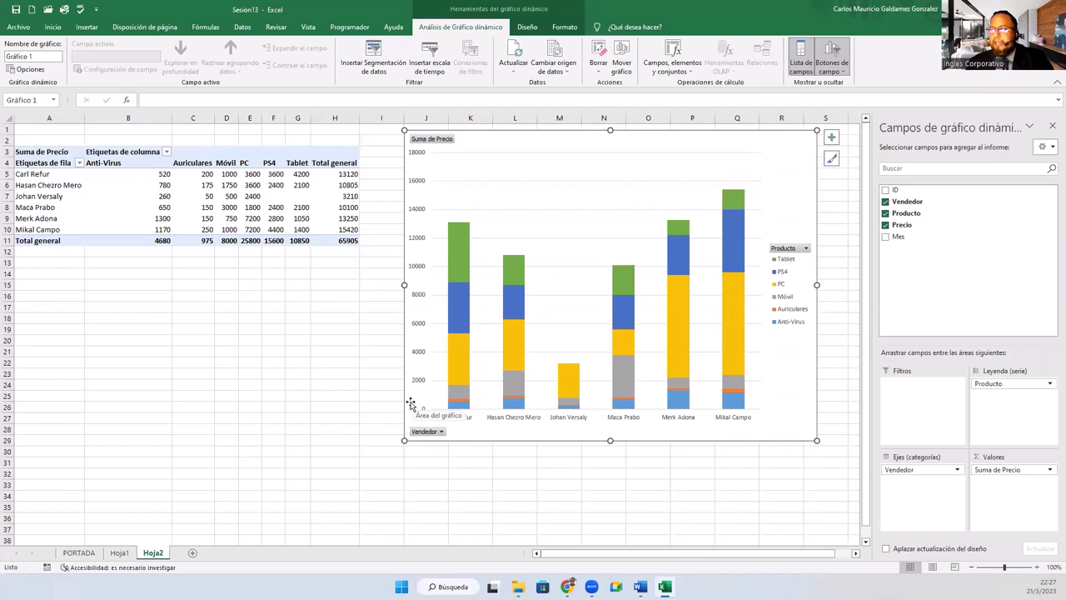
# Filter the Producto field to only Anti-Virus, Auriculares and PS4
pyautogui.click(790, 254)
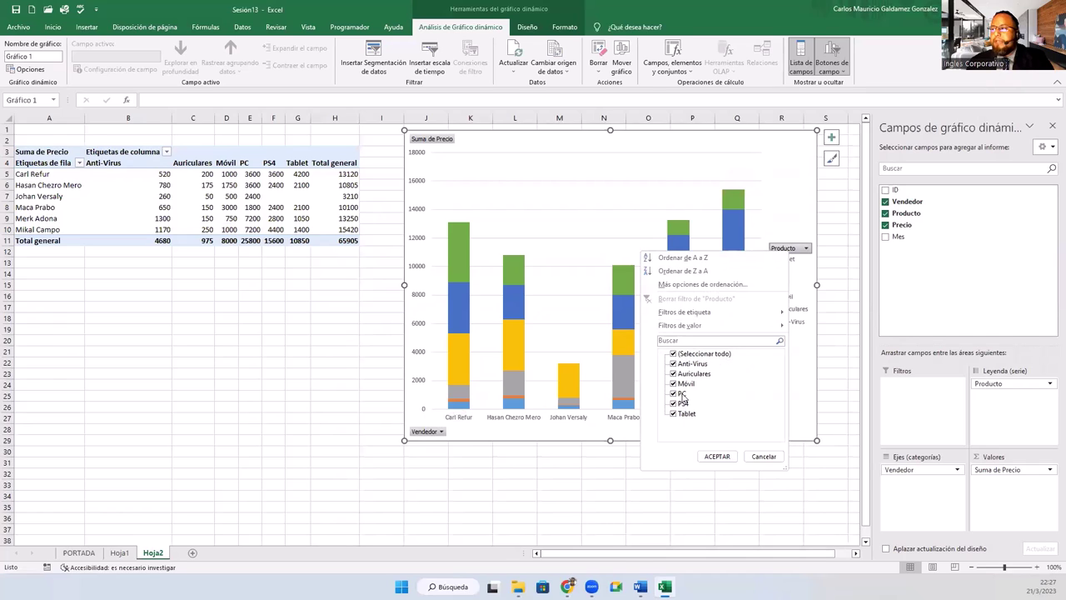
pyautogui.click(673, 354)
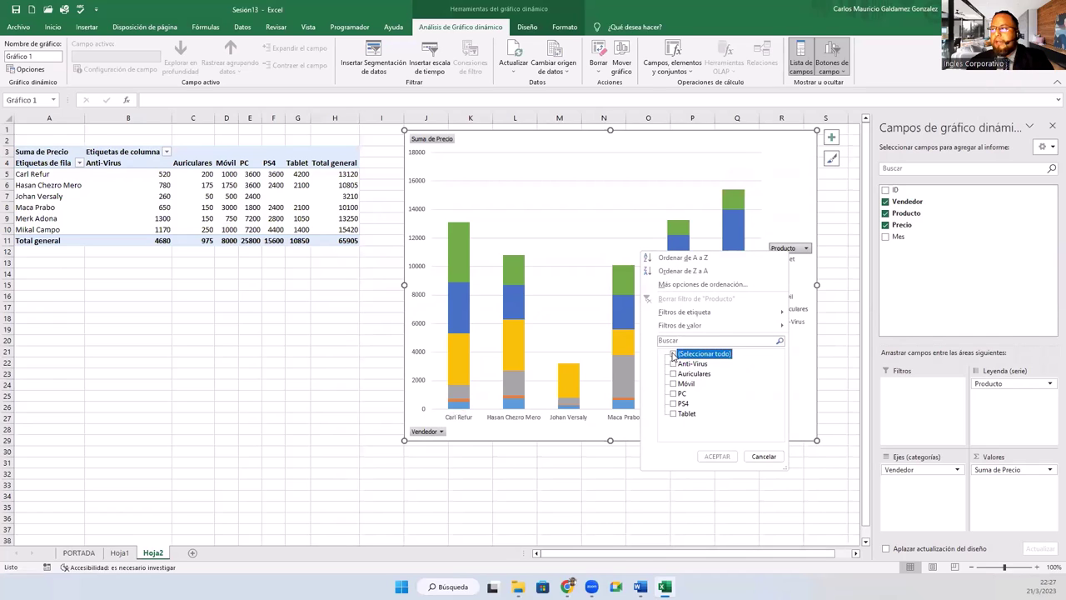
pyautogui.click(673, 364)
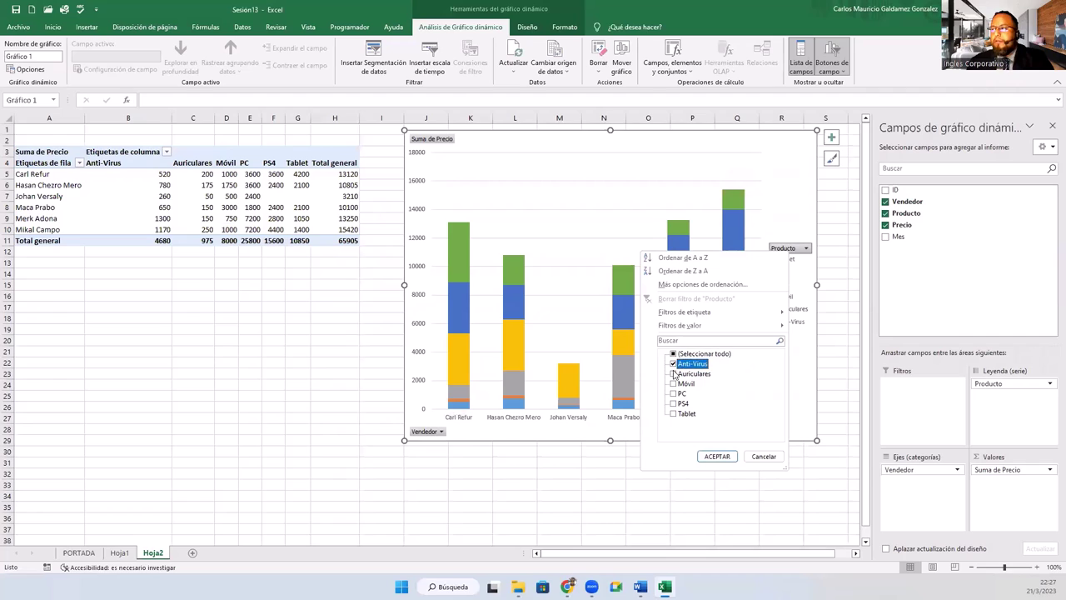
pyautogui.click(673, 374)
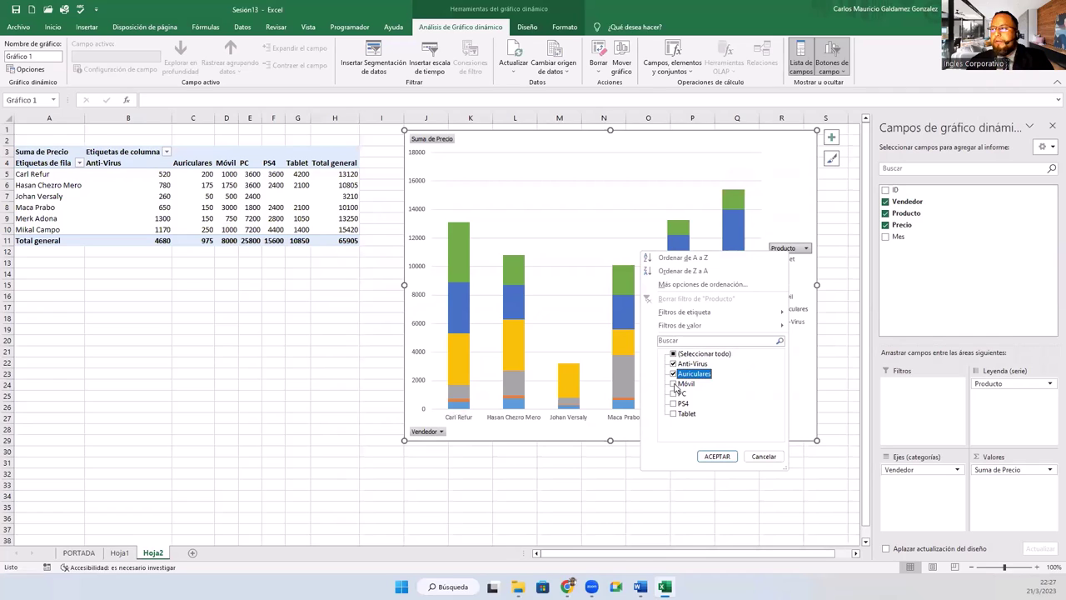
pyautogui.click(673, 404)
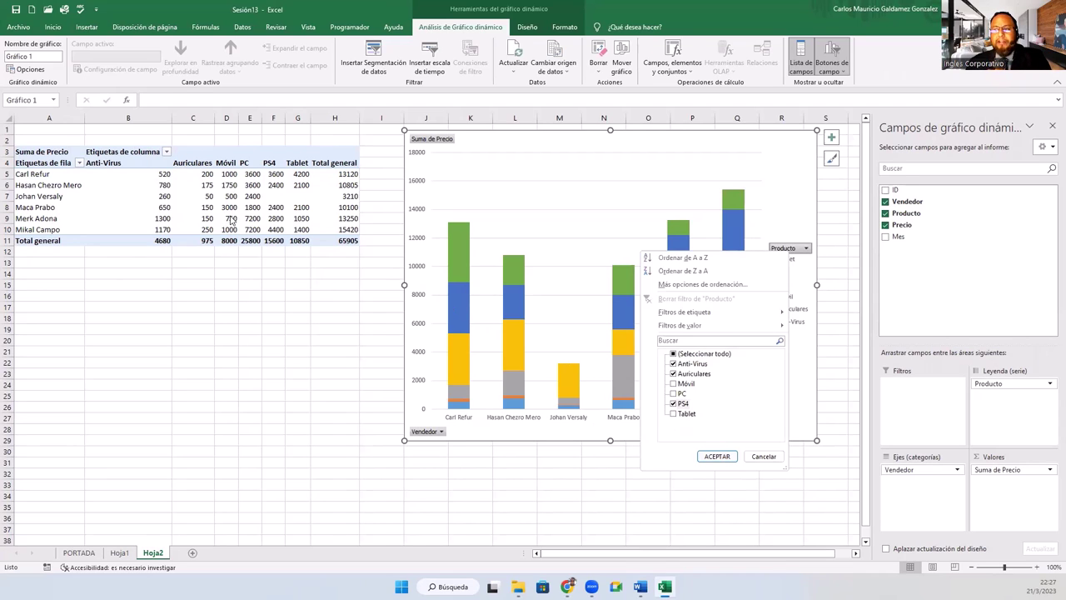
pyautogui.click(718, 456)
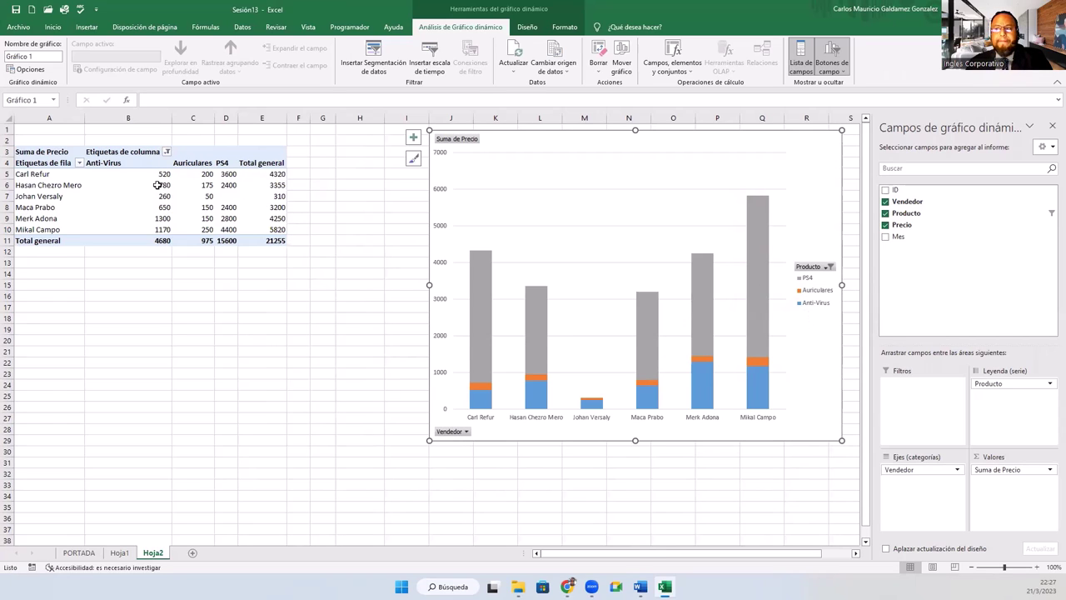
# Format the pivot values in B5:E11 as accounting currency
pyautogui.moveTo(131, 173); pyautogui.dragTo(275, 240)
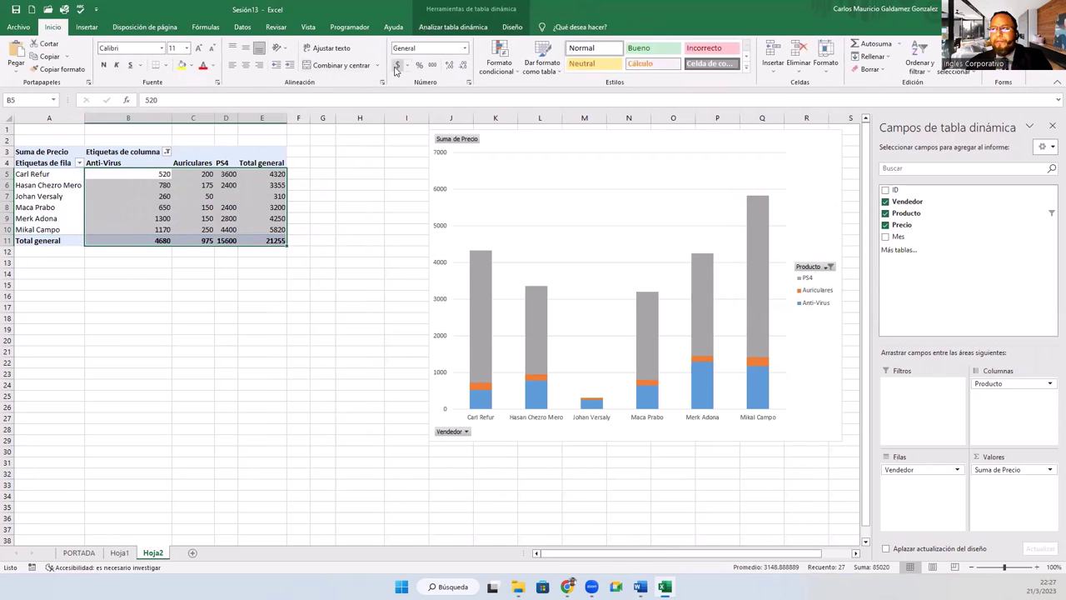
pyautogui.click(398, 66)
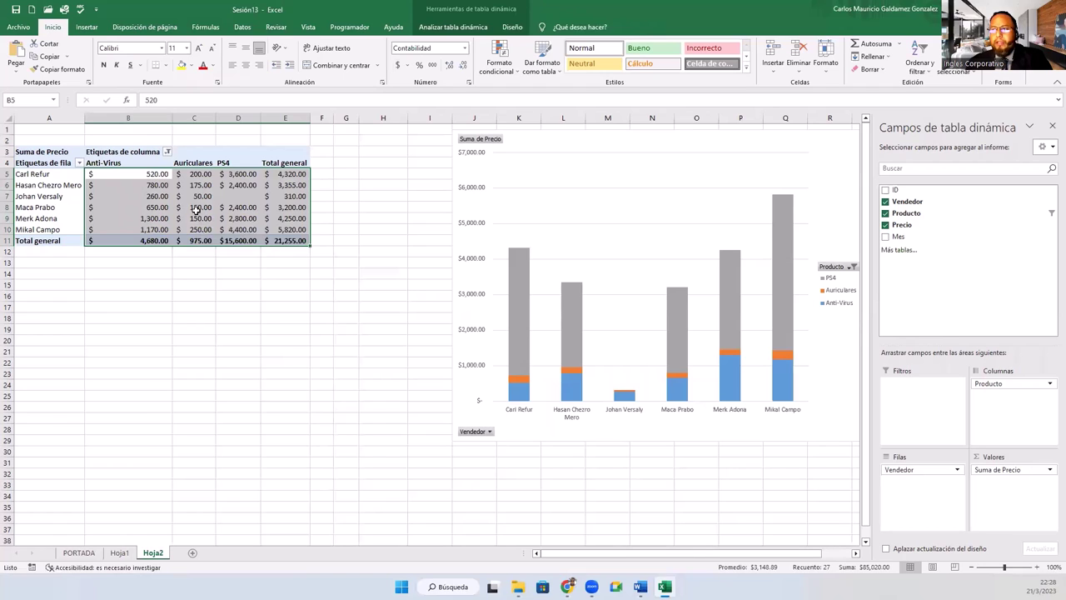
pyautogui.click(195, 207)
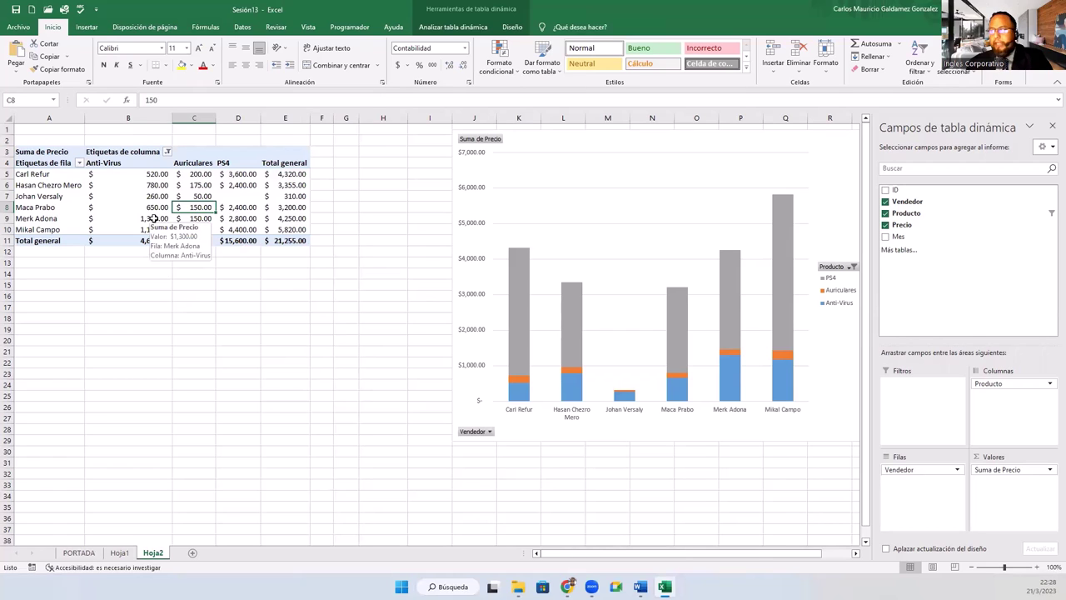
# Shrink the pivot chart from its lower-left corner and shift it slightly left
pyautogui.moveTo(548, 144); pyautogui.dragTo(551, 146)
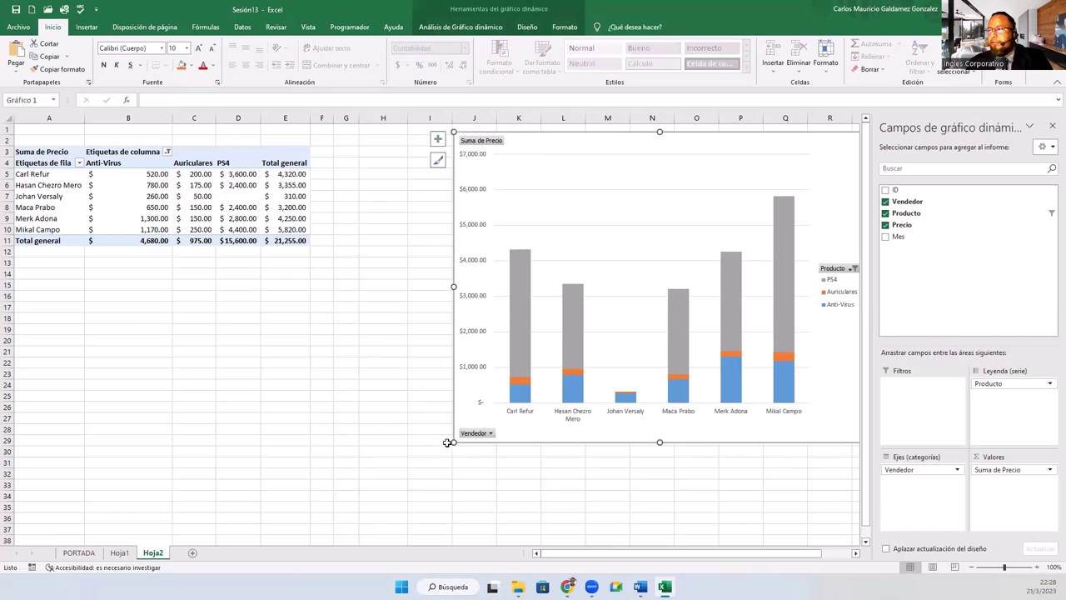
pyautogui.moveTo(453, 442); pyautogui.dragTo(486, 385)
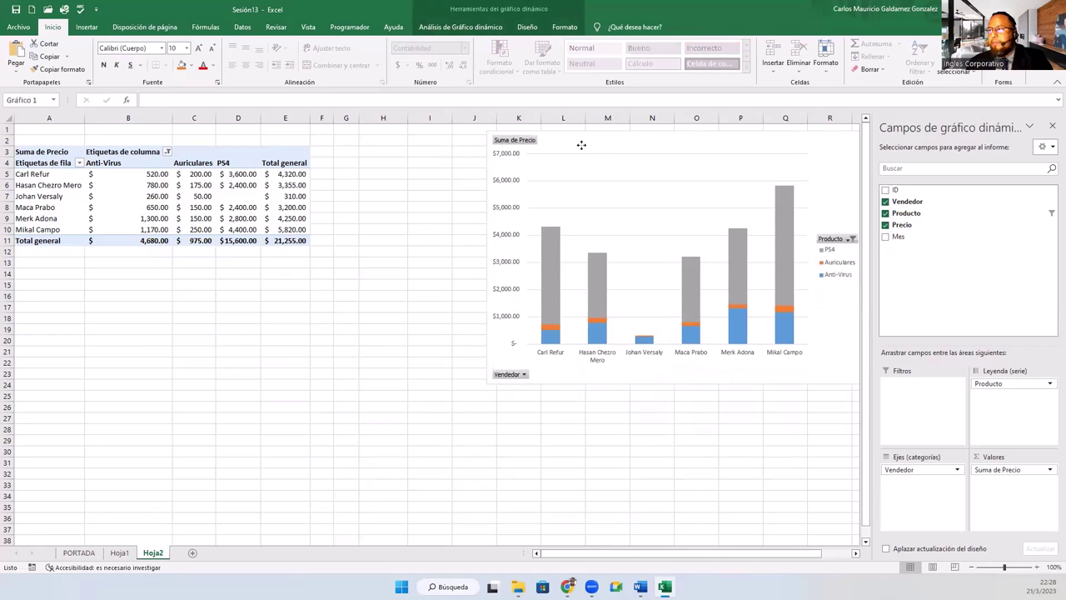
pyautogui.moveTo(602, 149)
pyautogui.mouseDown()
pyautogui.moveTo(565, 146)
pyautogui.moveTo(572, 153)
pyautogui.mouseUp()
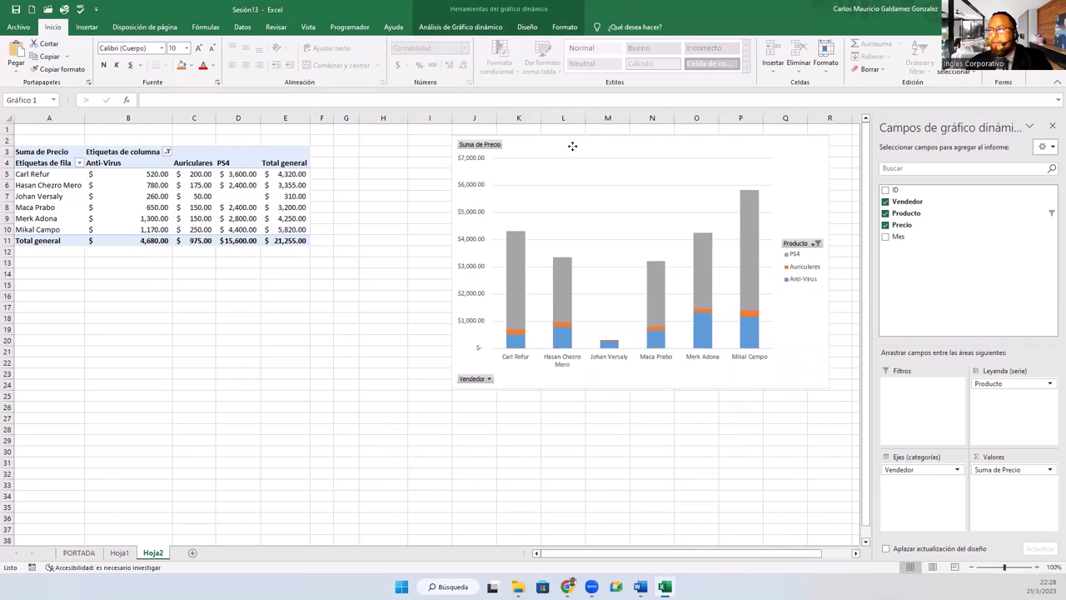
# Filter the chart's Vendedor field to just the two chosen sellers
pyautogui.click(488, 380)
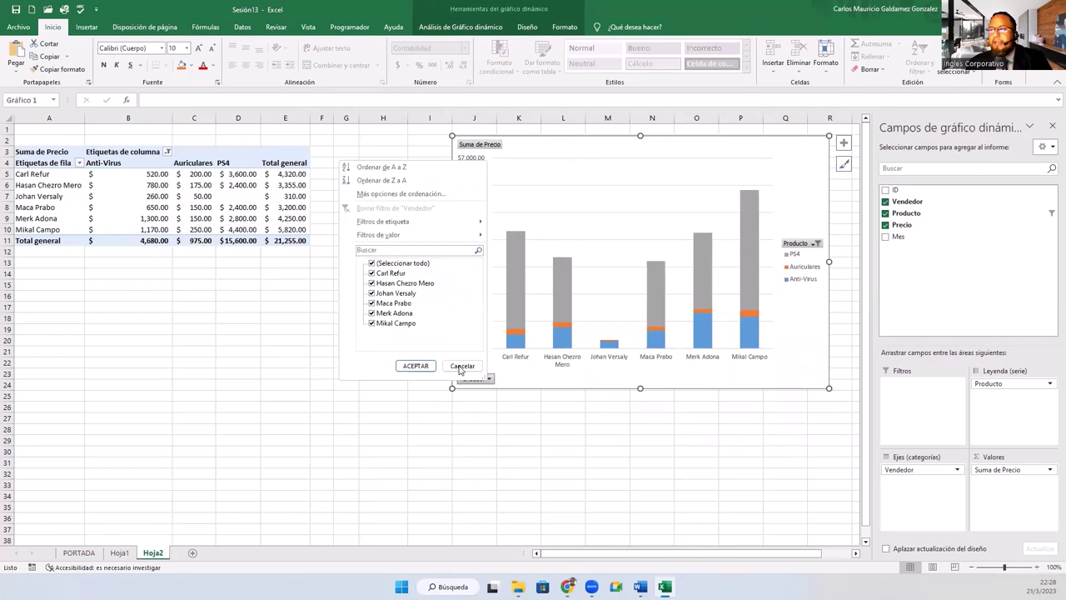
pyautogui.click(372, 264)
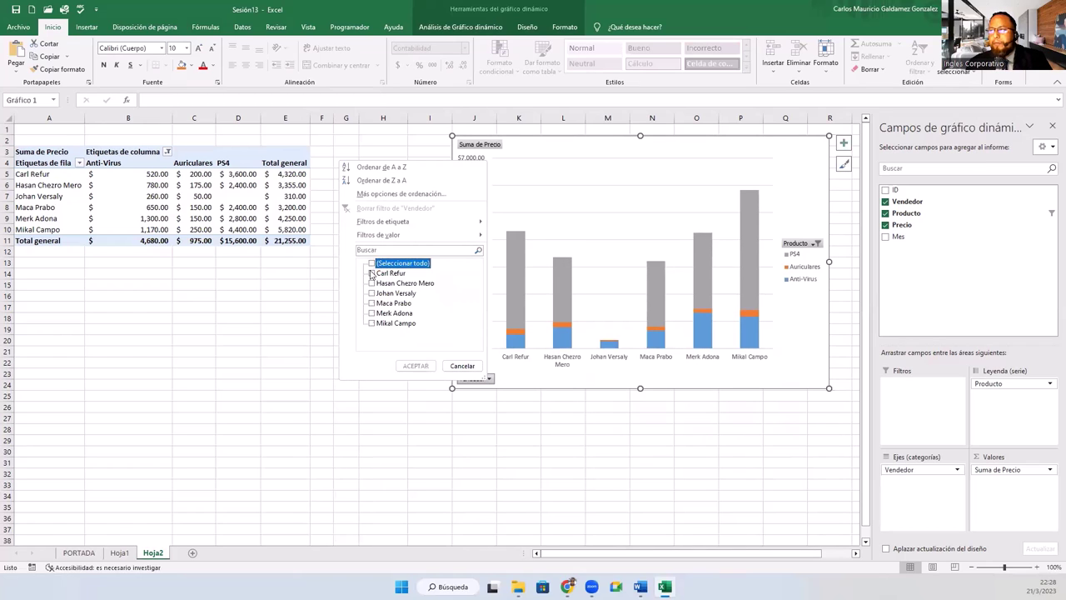
pyautogui.click(371, 273)
pyautogui.click(372, 283)
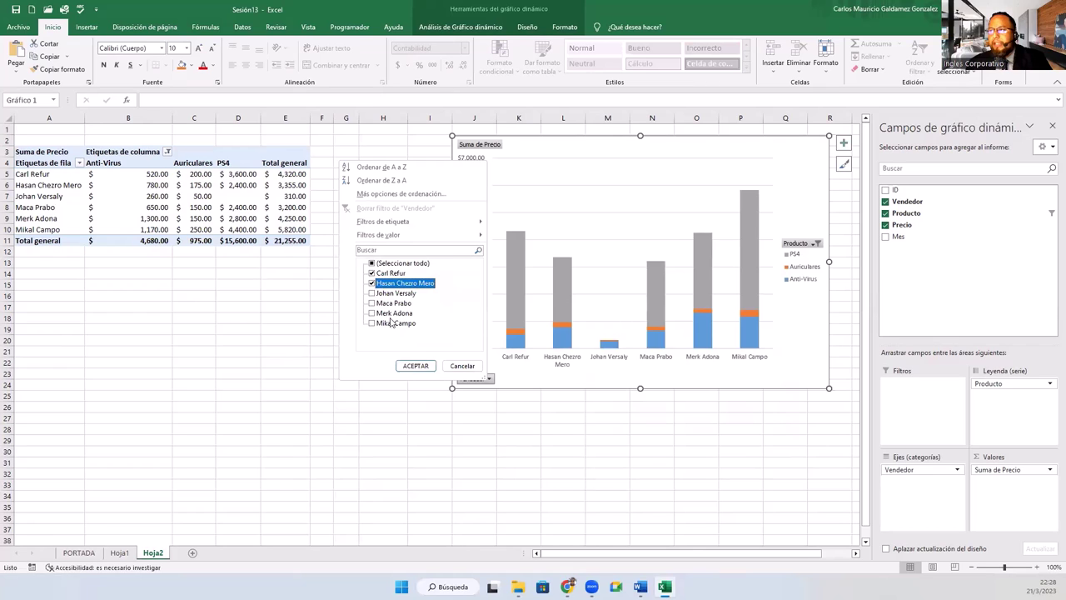
pyautogui.click(415, 365)
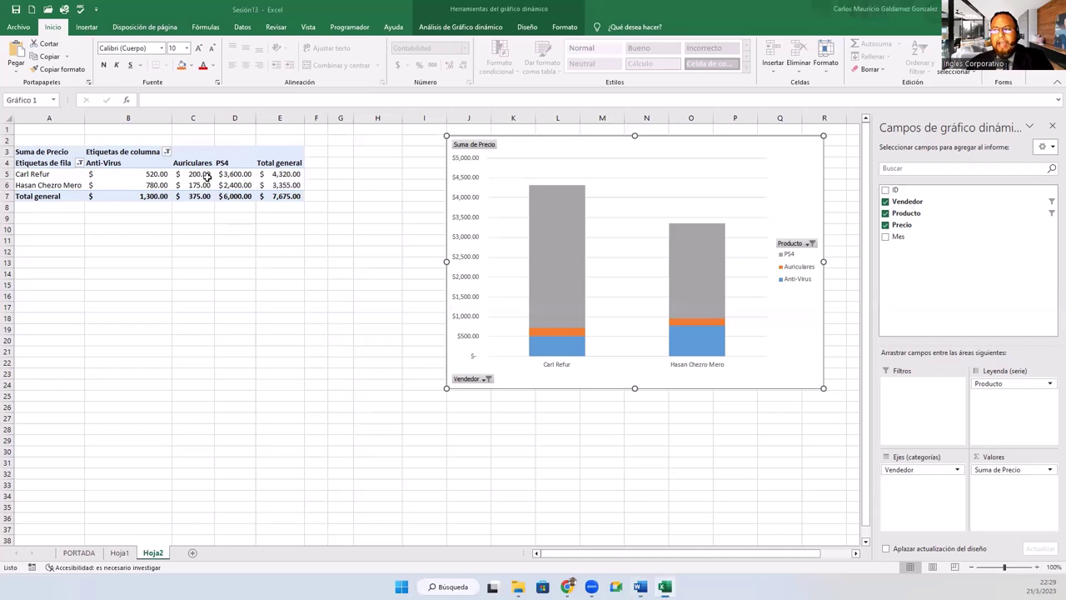
# Select all products in the Producto filter and clear the Vendedor filter, restoring the $65,905.00 total
pyautogui.click(206, 180)
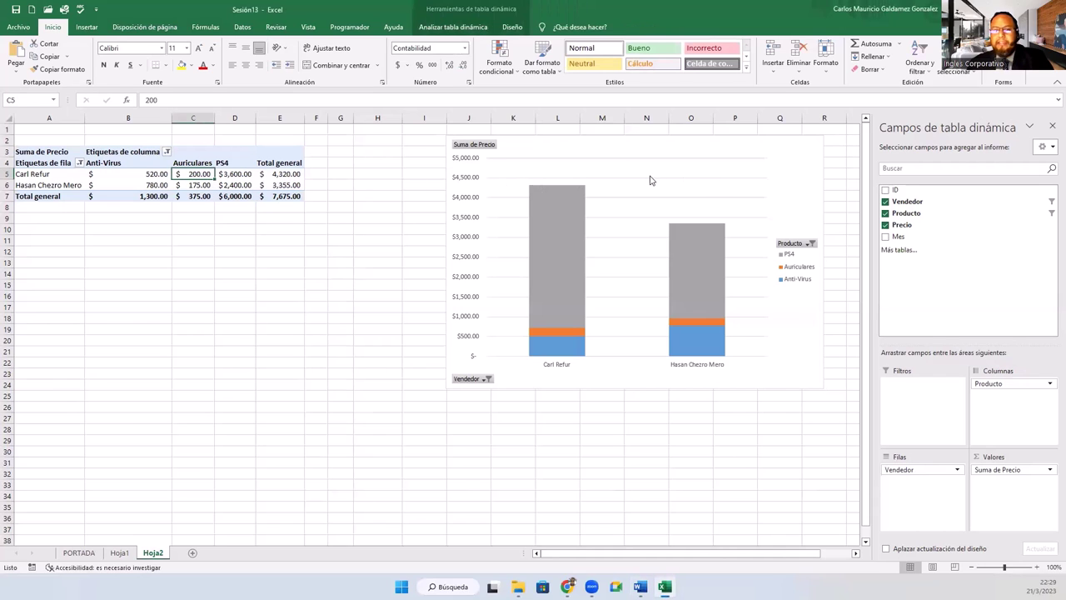
pyautogui.click(195, 184)
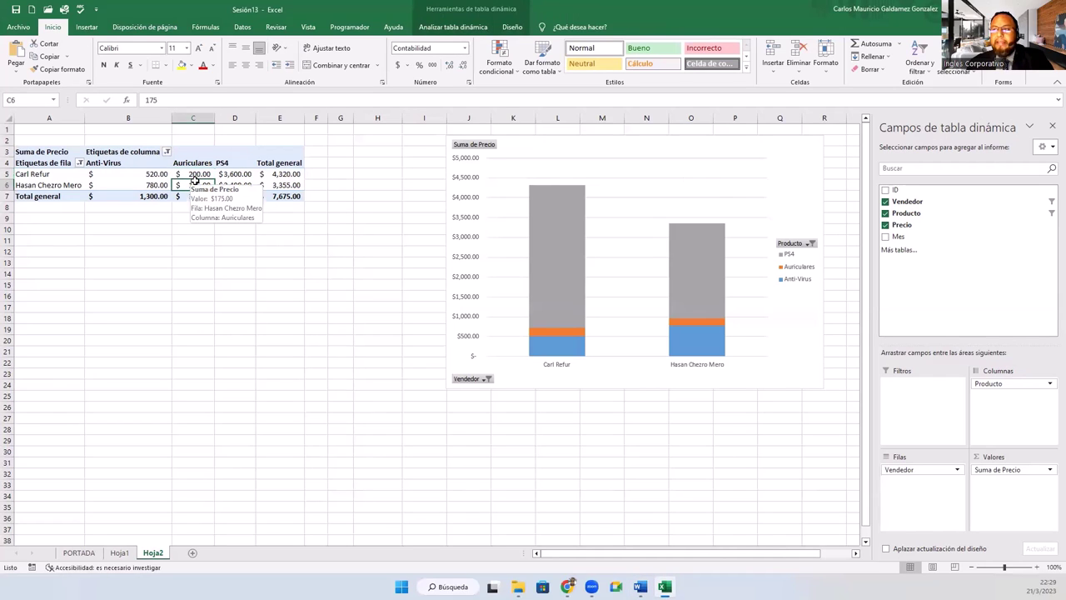
pyautogui.click(782, 204)
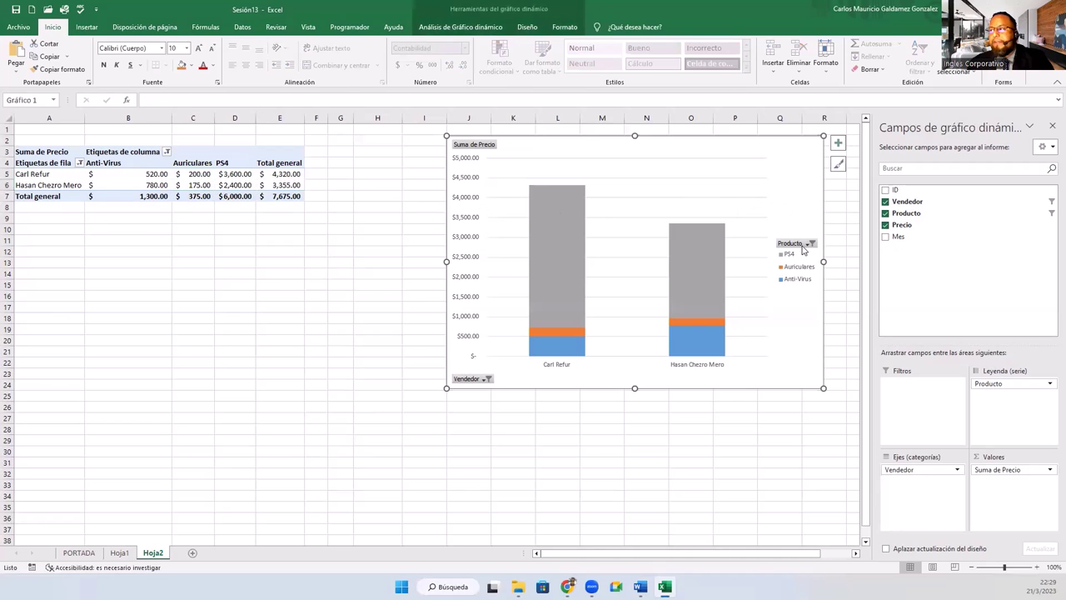
pyautogui.click(811, 243)
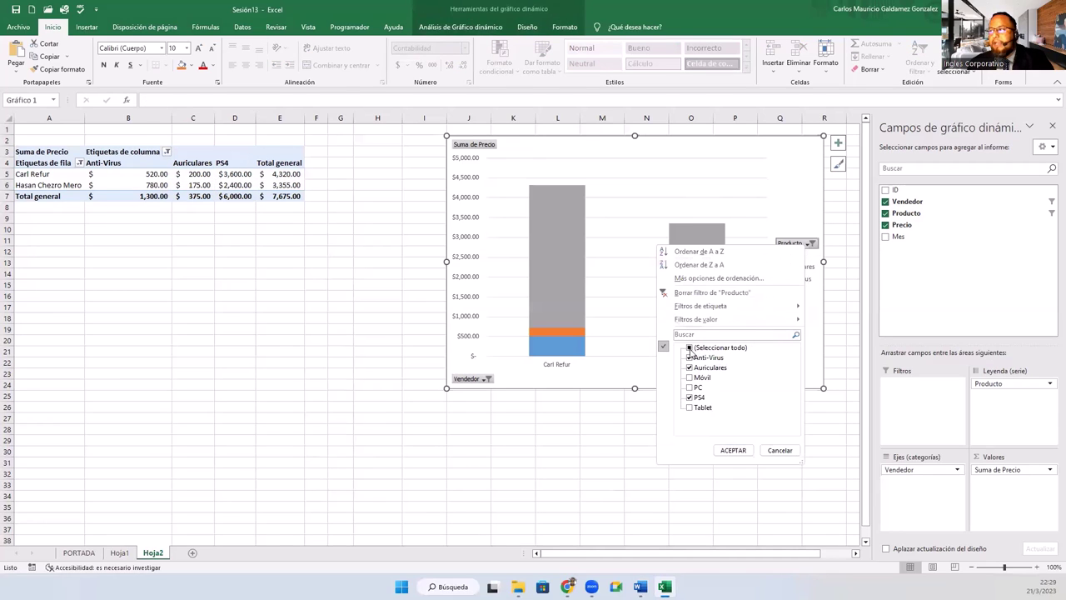
pyautogui.click(689, 348)
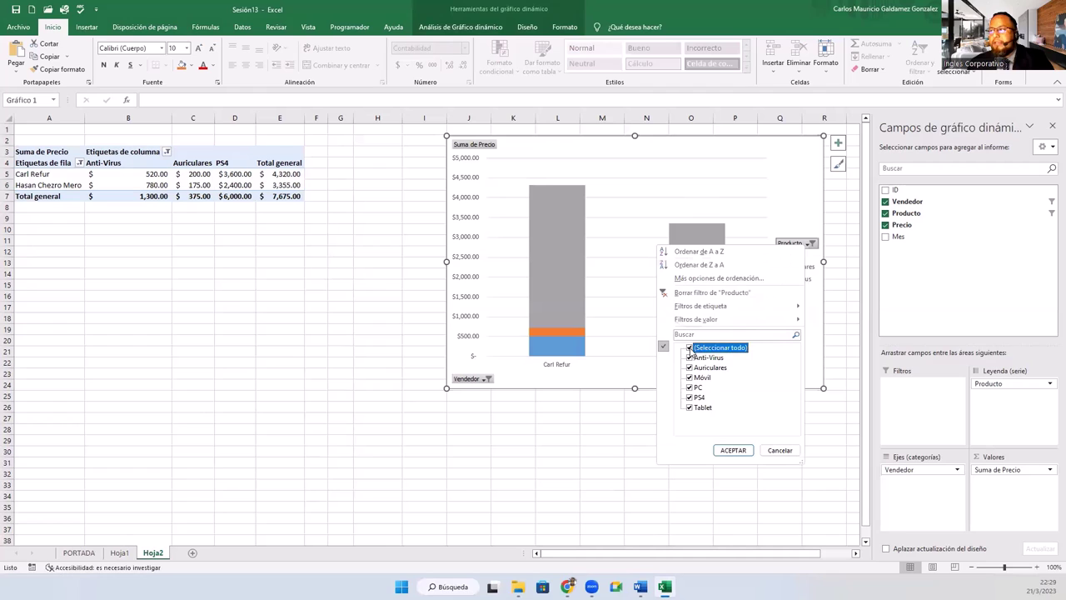
pyautogui.click(714, 293)
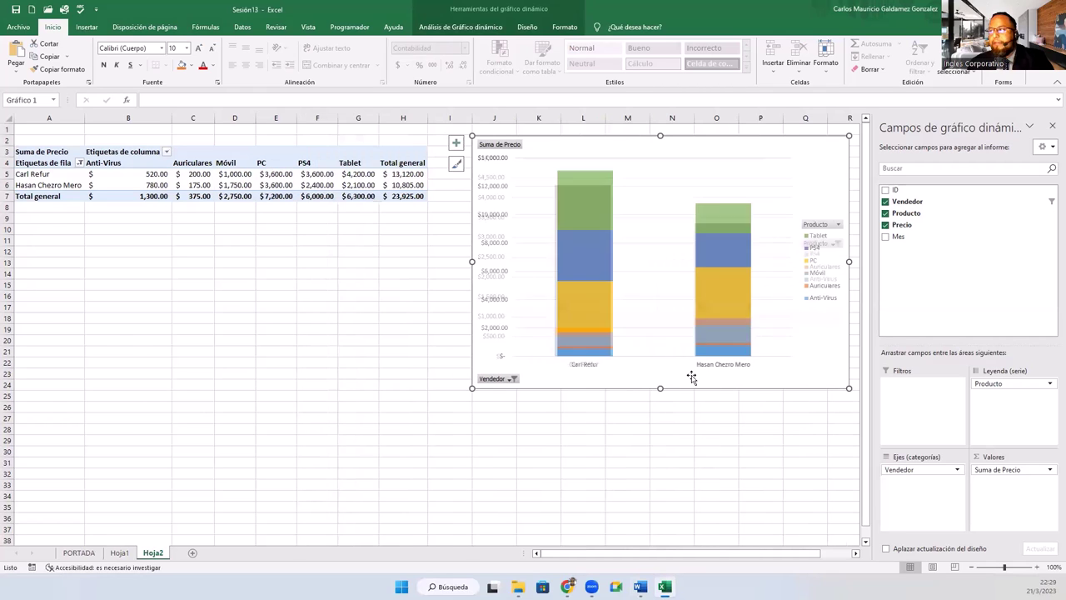
pyautogui.click(513, 379)
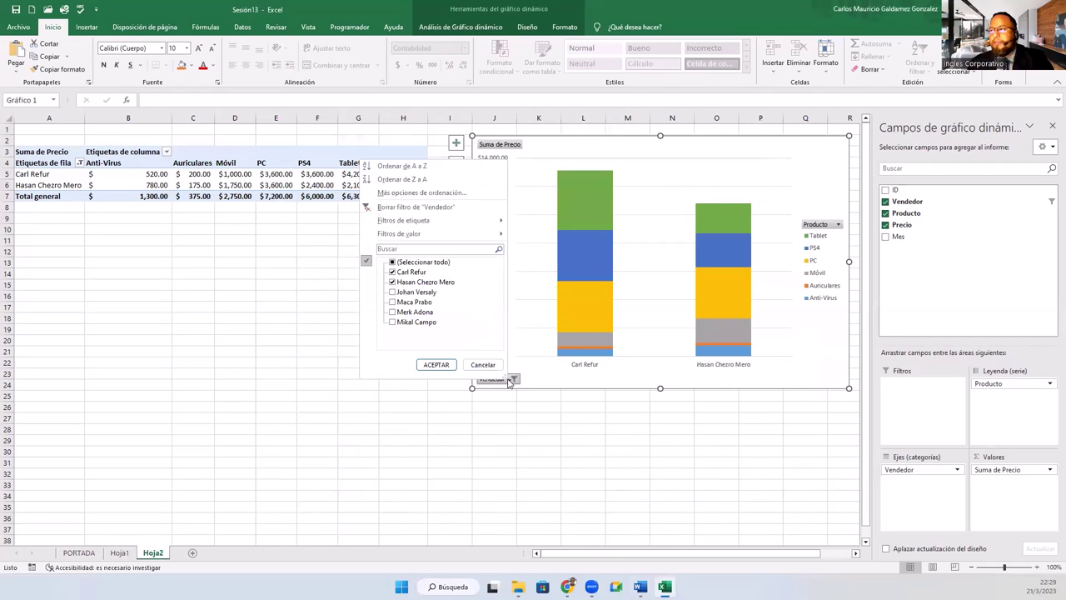
pyautogui.click(385, 206)
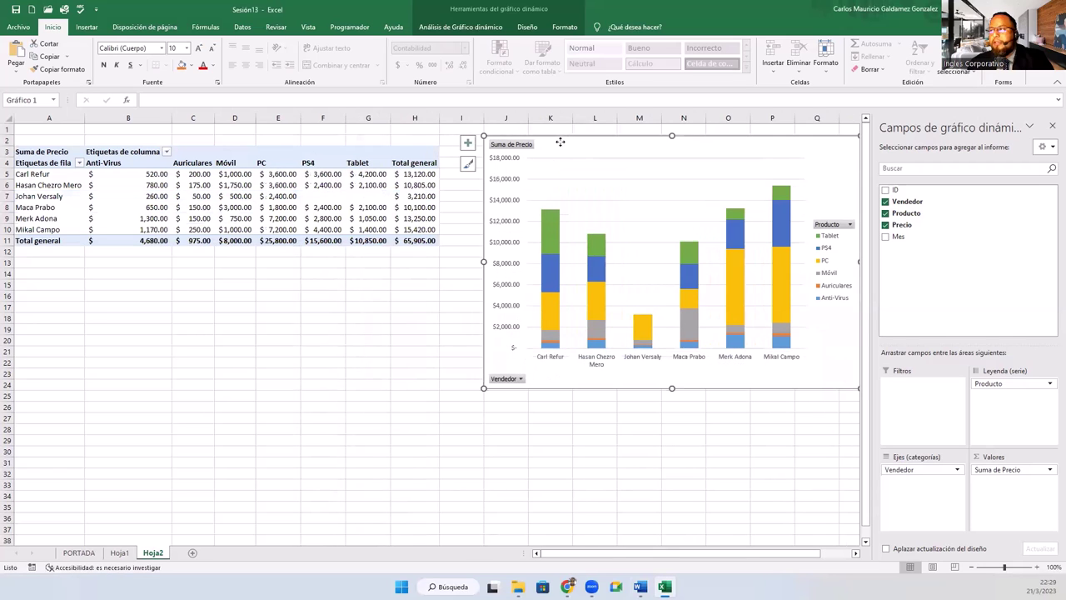
# Drag the pivot chart down beneath the pivot table, spanning rows 15–38
pyautogui.moveTo(563, 147)
pyautogui.mouseDown()
pyautogui.moveTo(364, 279)
pyautogui.moveTo(338, 276)
pyautogui.mouseUp()
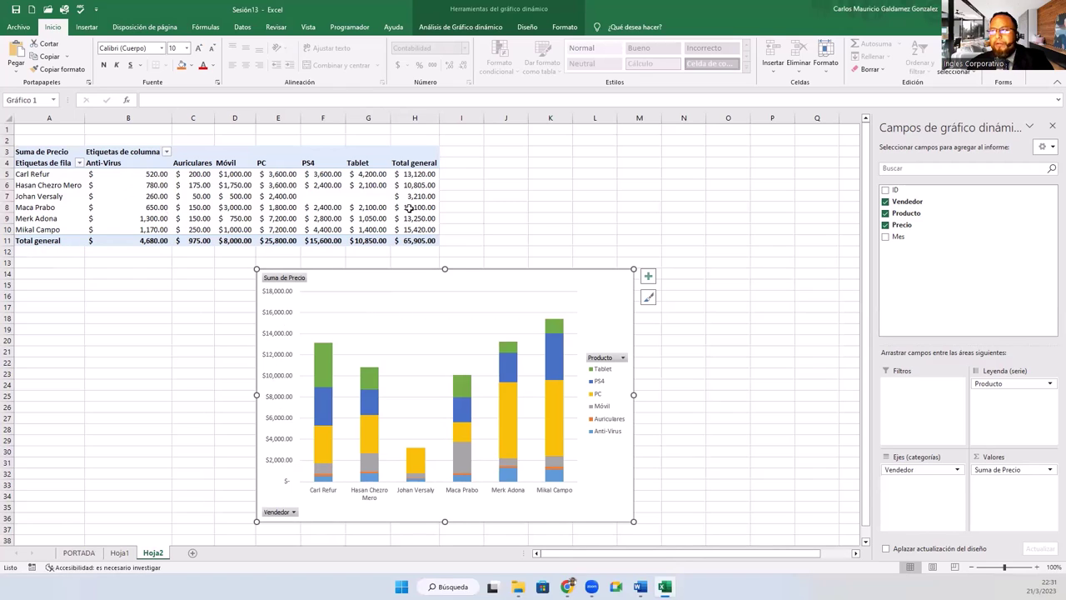
# Reselect the pivot chart and reopen its Producto filter list with all products checked
pyautogui.click(132, 202)
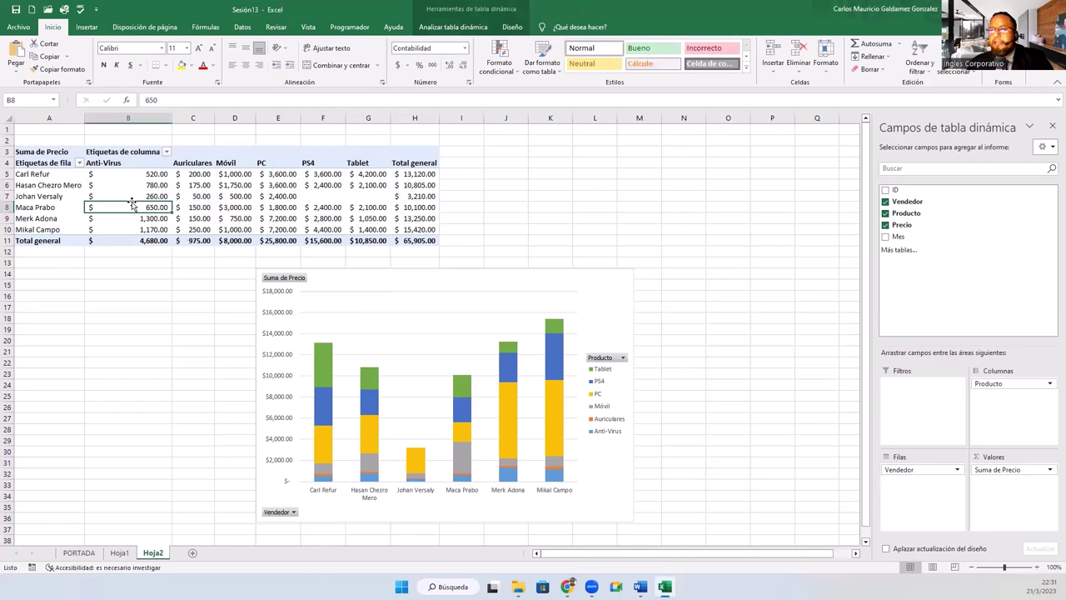
pyautogui.click(382, 284)
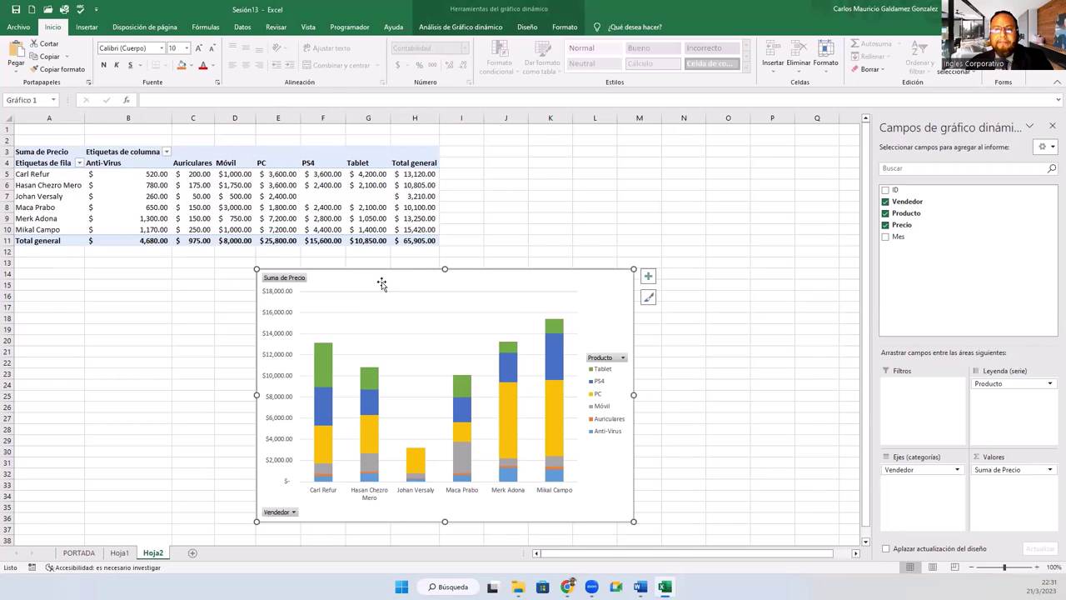
pyautogui.click(622, 358)
pyautogui.click(295, 514)
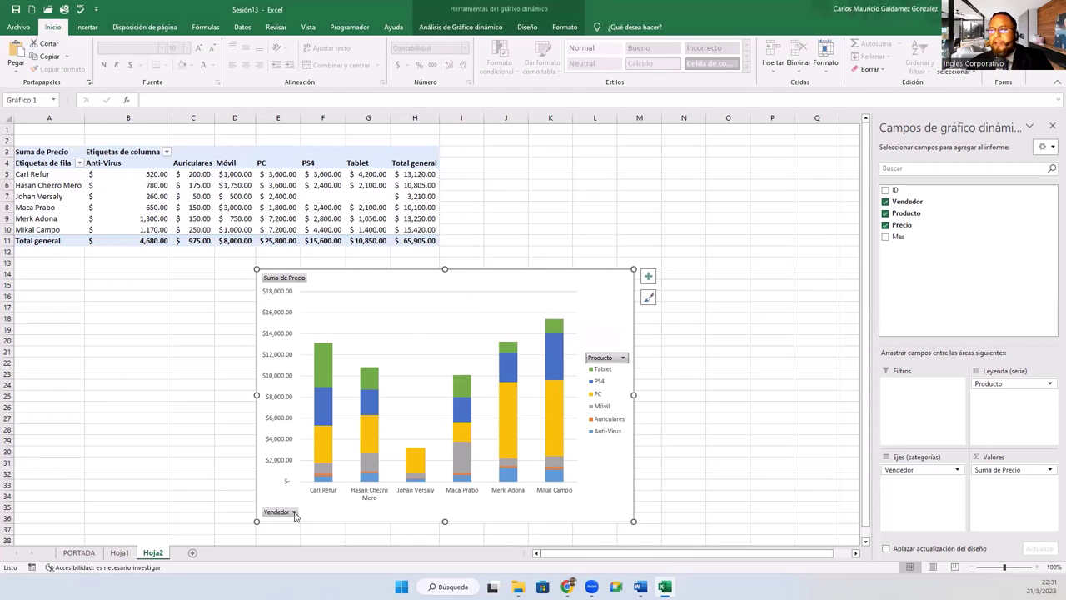
pyautogui.click(295, 513)
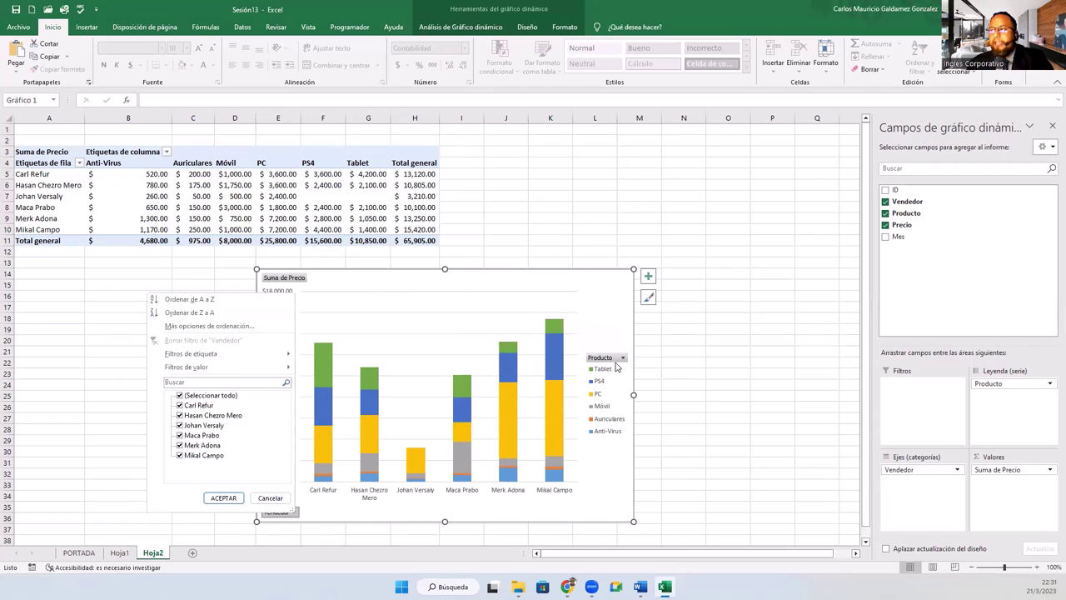
pyautogui.click(618, 359)
pyautogui.click(618, 359)
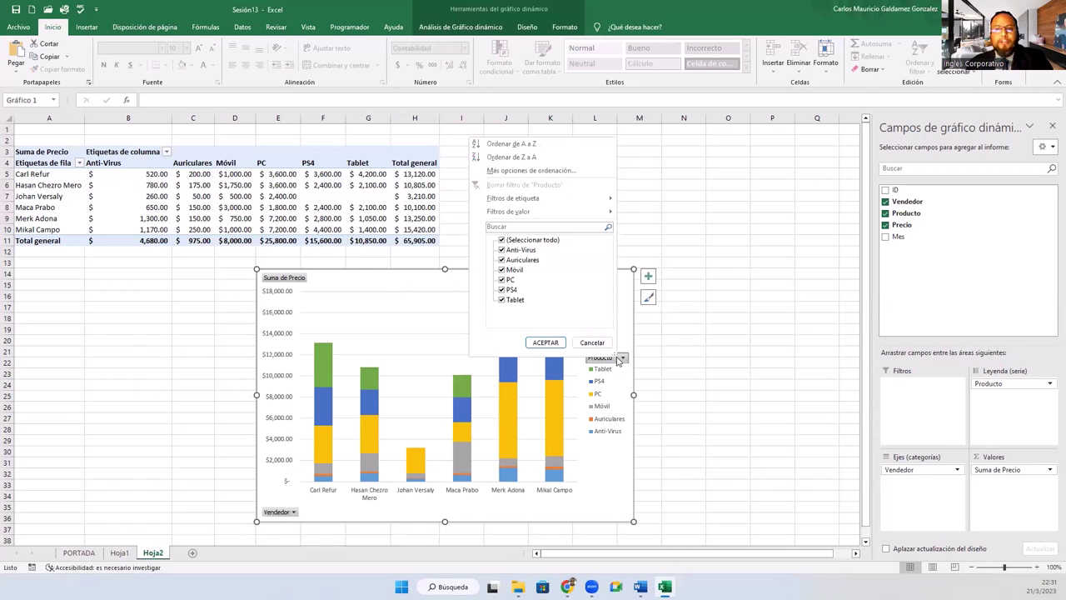